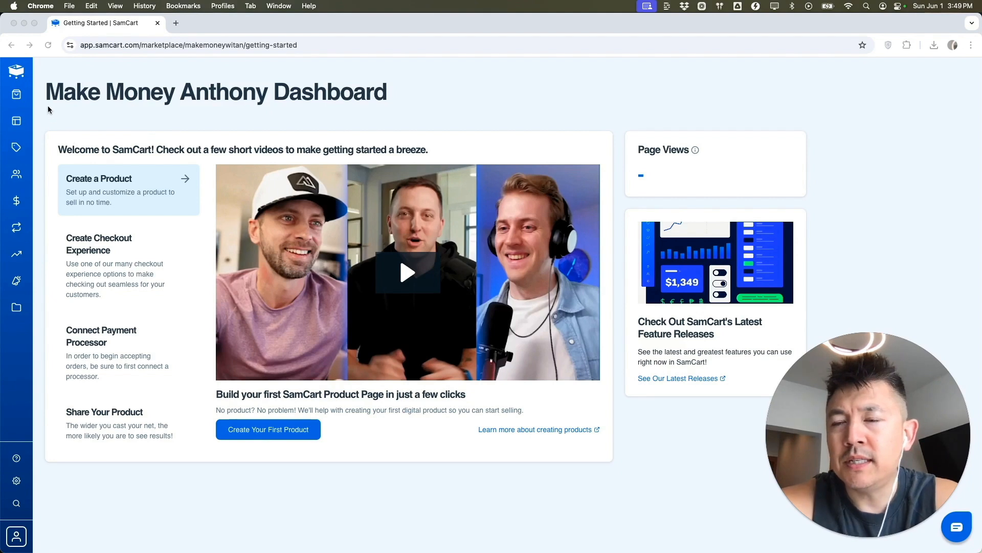
Create a new landing page named "Privacy Policy" followed by the owner's first name, keeping the matching URL slug
mouse_move(36, 106)
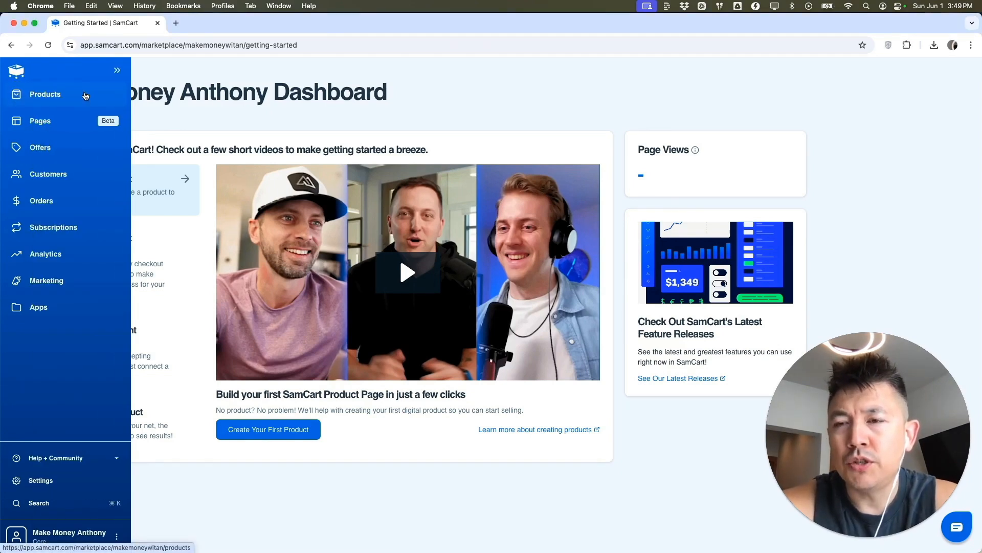
left_click(60, 127)
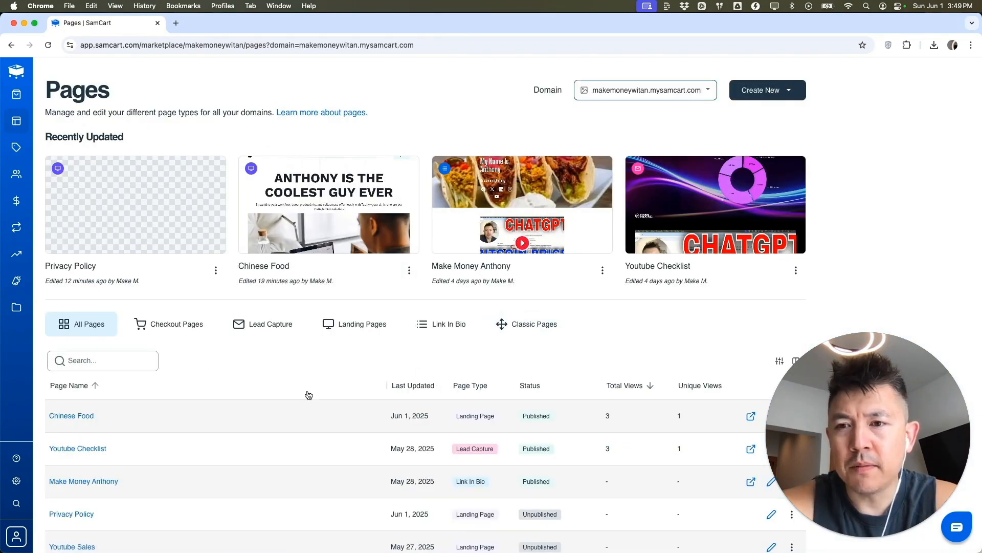
scroll(307, 397, "down", 2)
scroll(307, 396, "up", 2)
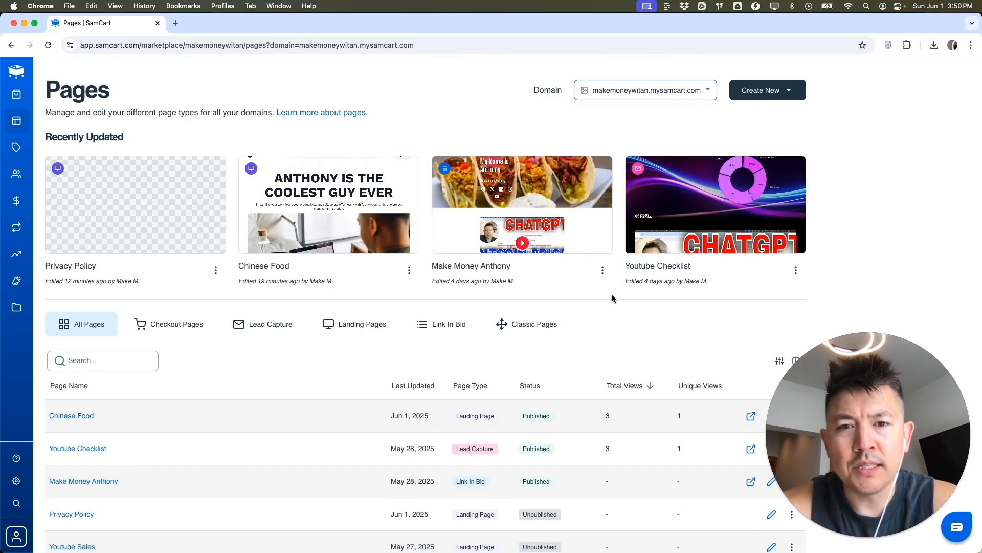
left_click(765, 91)
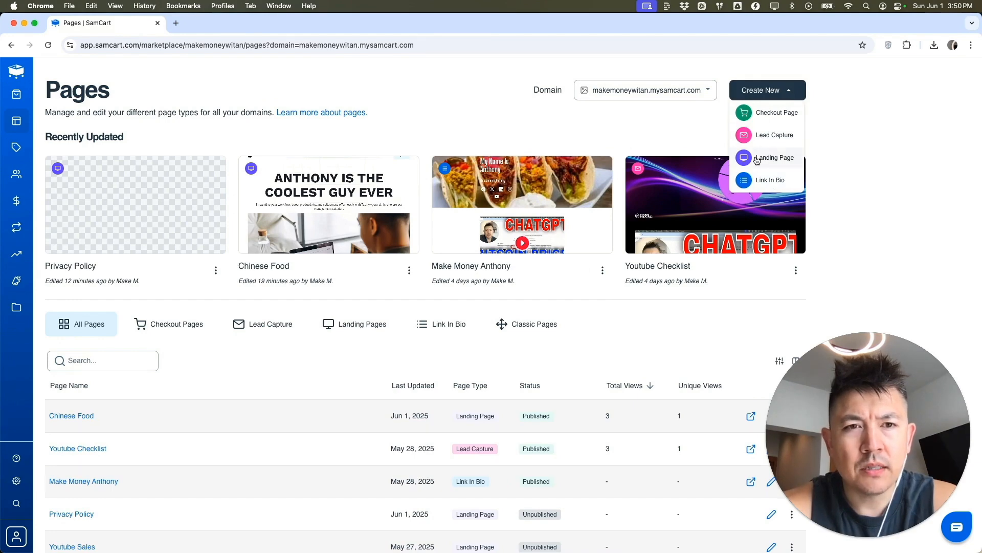
left_click(773, 159)
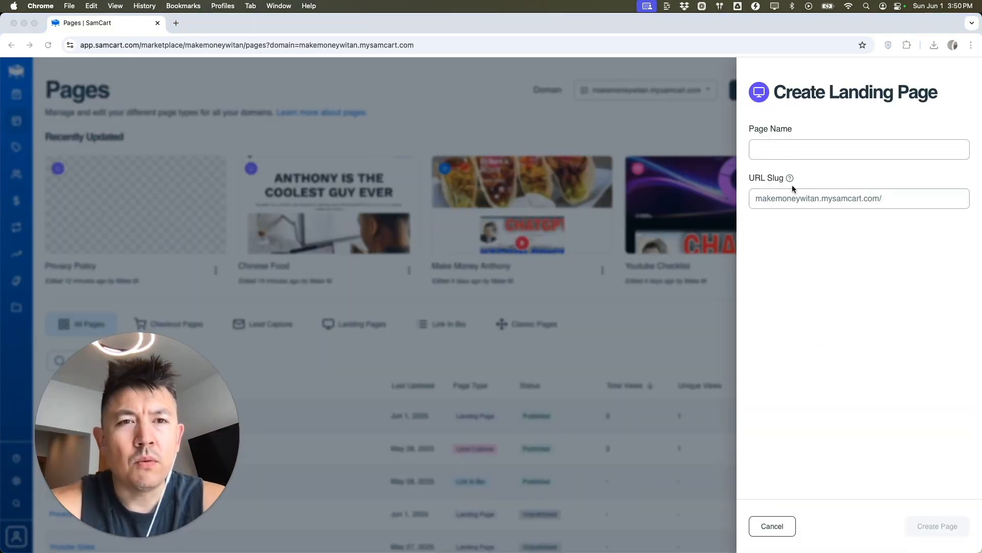
left_click(777, 149)
type("P")
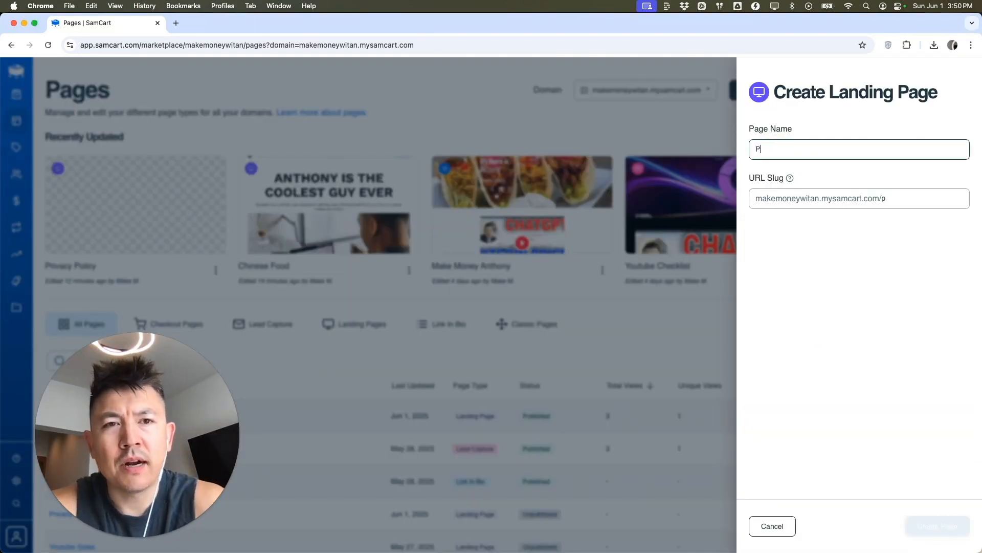
type("rivacy Policy Anthony")
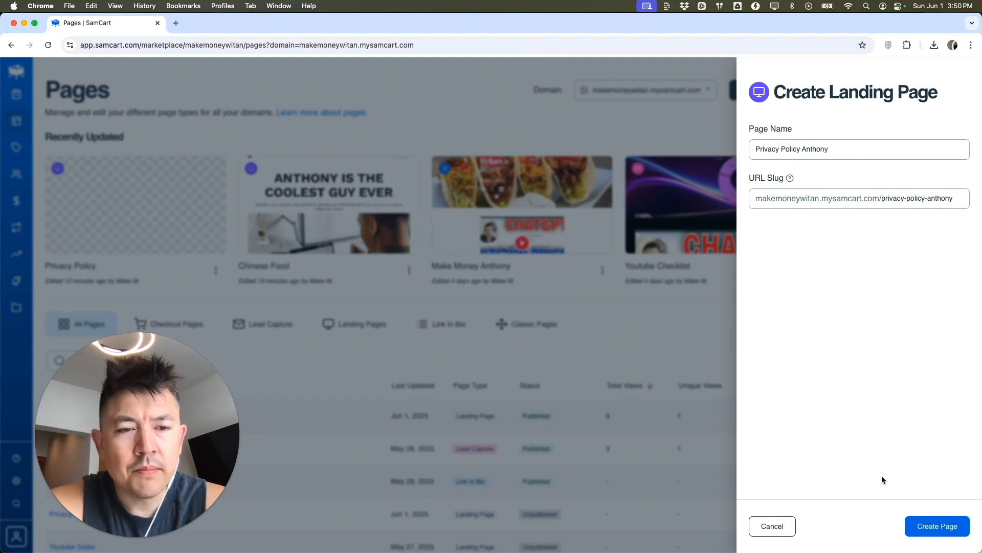
left_click(919, 527)
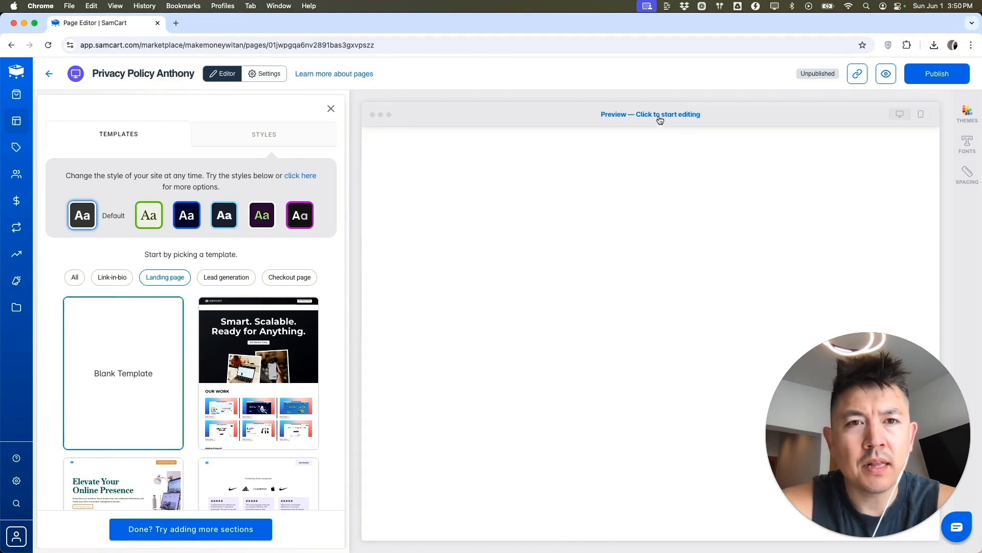
Start editing the blank page and enter "PRIVACY POLICY" as its Heading 1
left_click(676, 116)
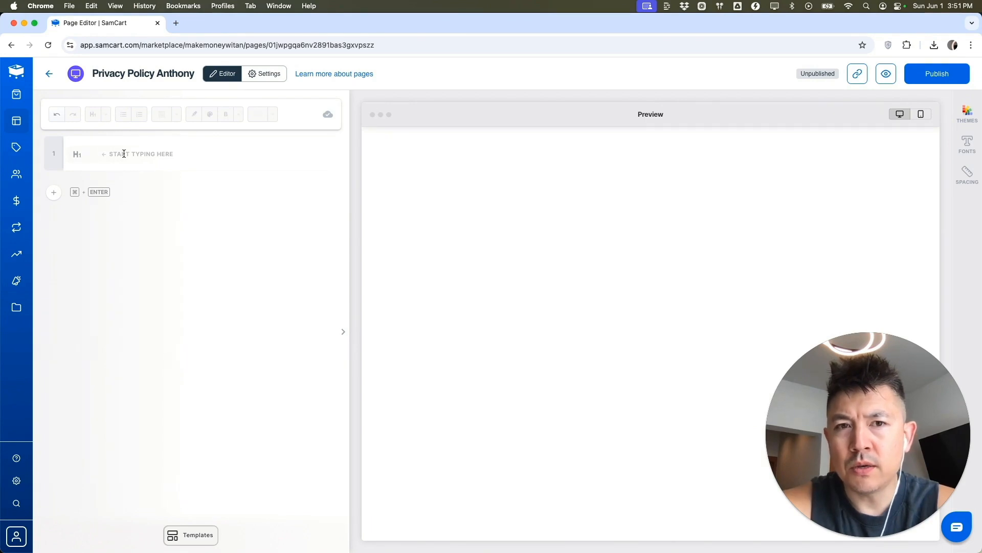
left_click(95, 164)
type("PRI")
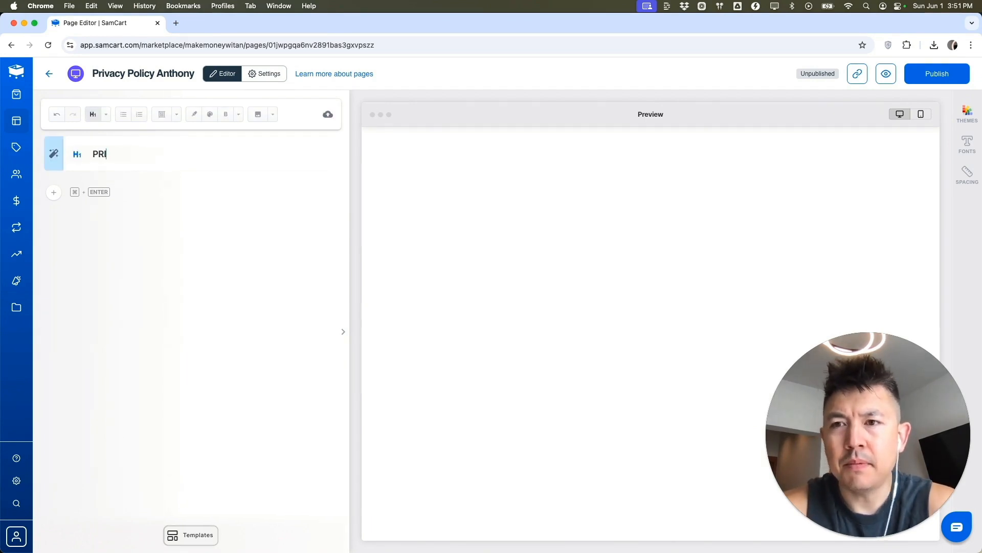
type("VACY POLICY")
key("BackSpace")
key("BackSpace")
type("CY")
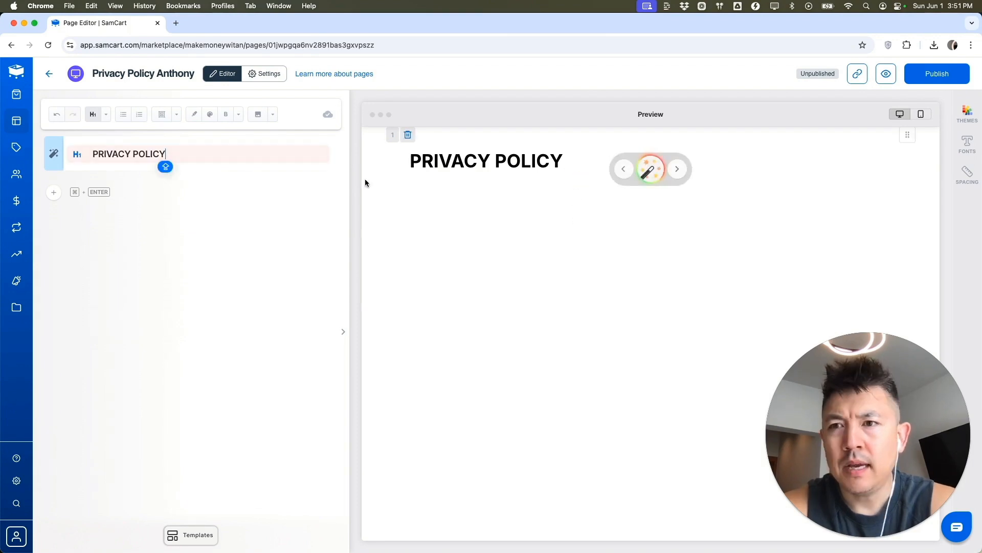
Add a Heading 2 line below the title reading "THIS IS MY COOL PRIVACY POLICY."
left_click(105, 169)
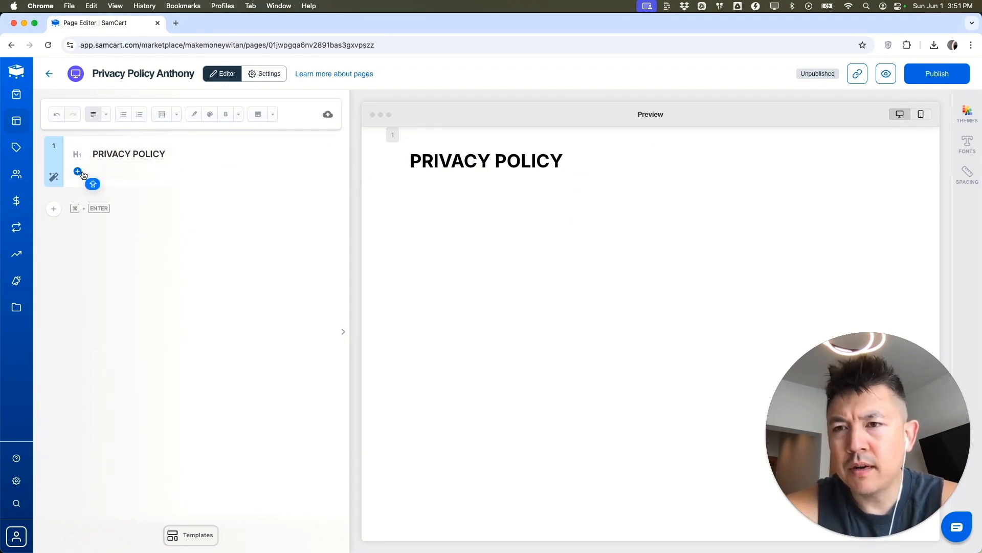
left_click(77, 172)
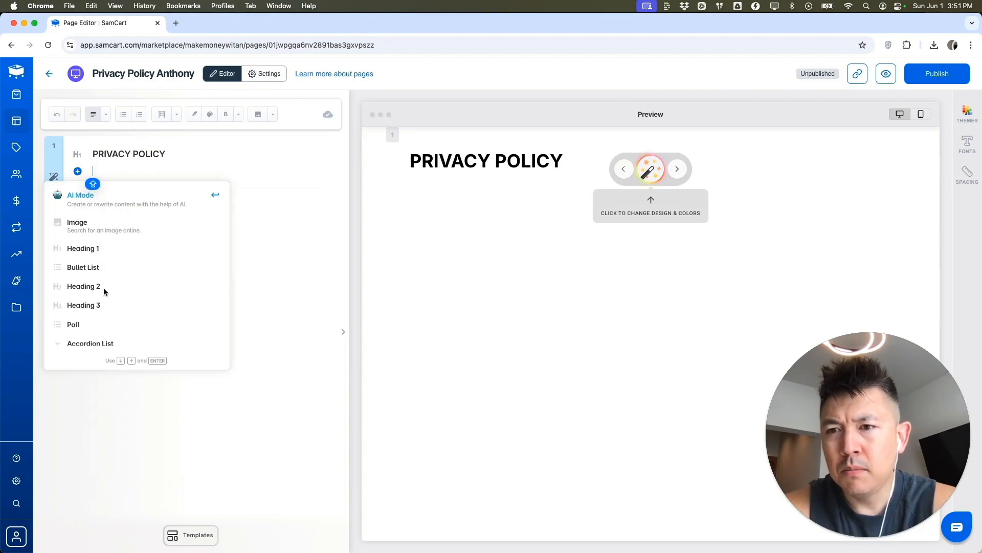
left_click(83, 286)
left_click(115, 175)
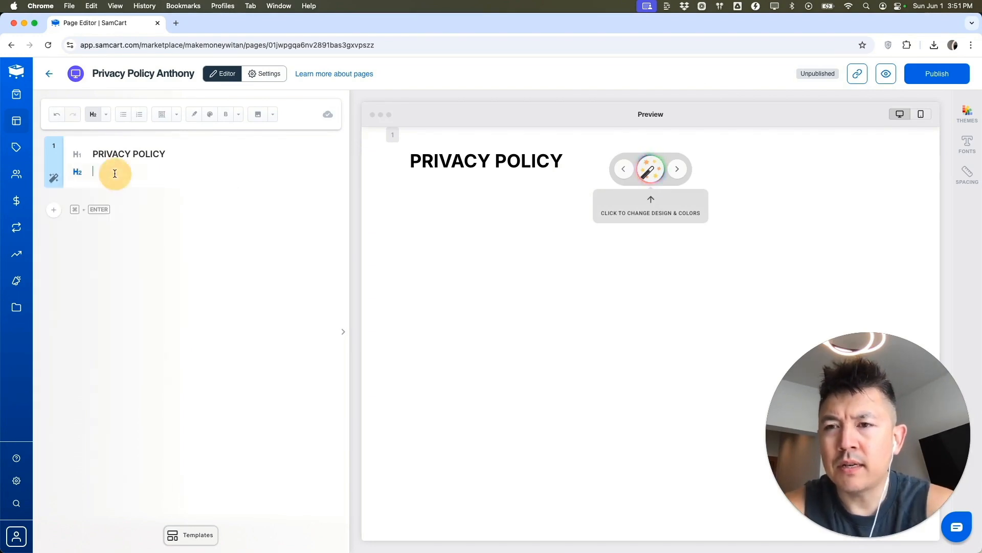
type("THIS IS MY COOL PRIVACY POLICY.")
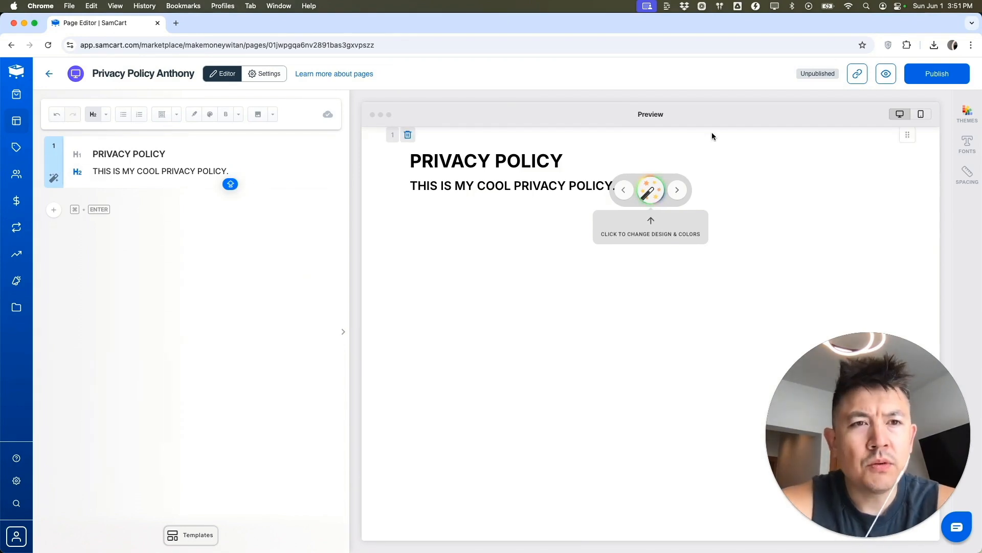
Publish the privacy policy page and copy its page link
left_click(936, 77)
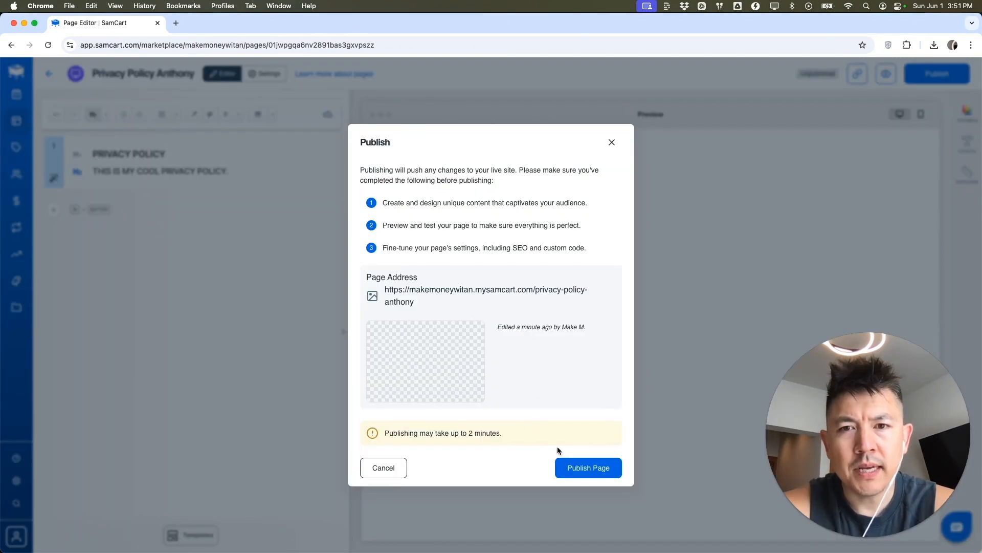
left_click(581, 468)
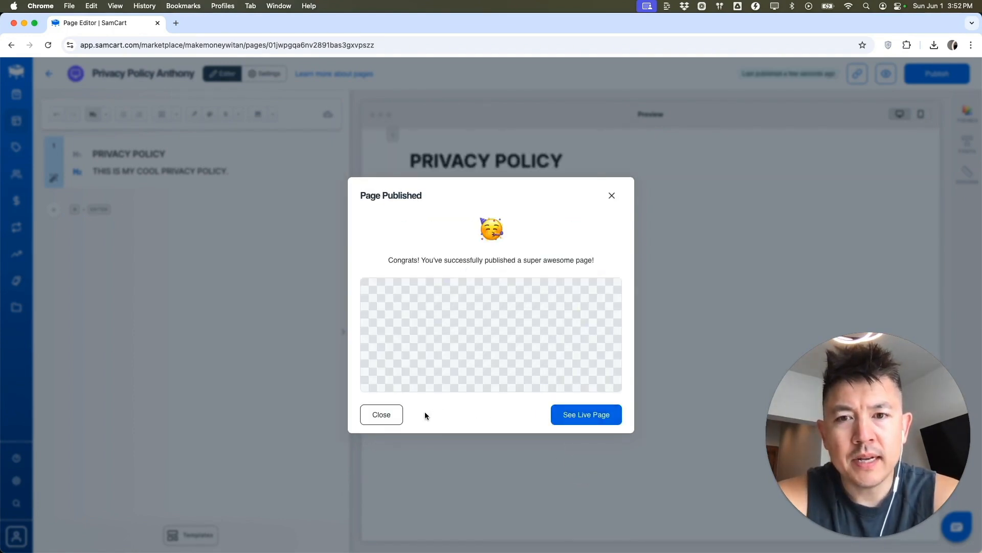
left_click(390, 415)
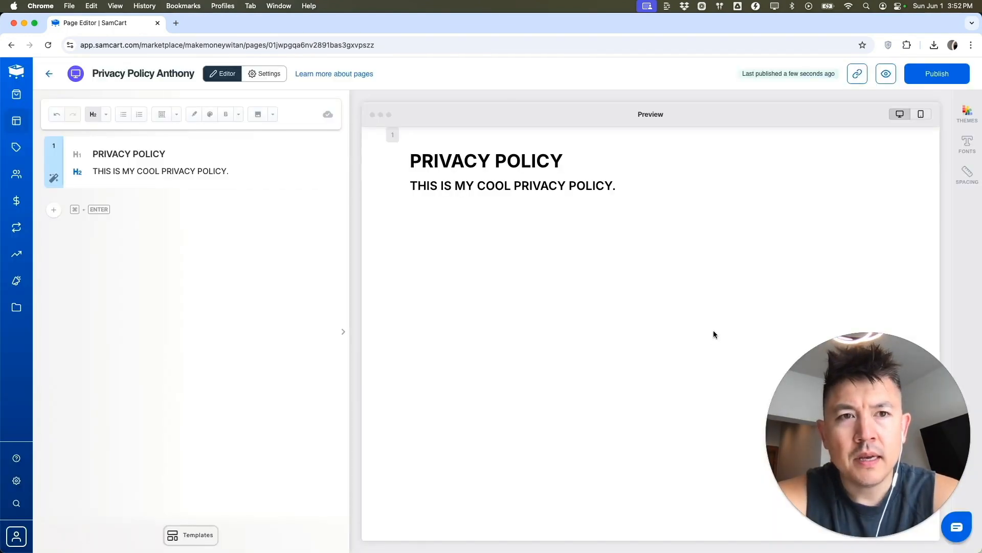
left_click(858, 75)
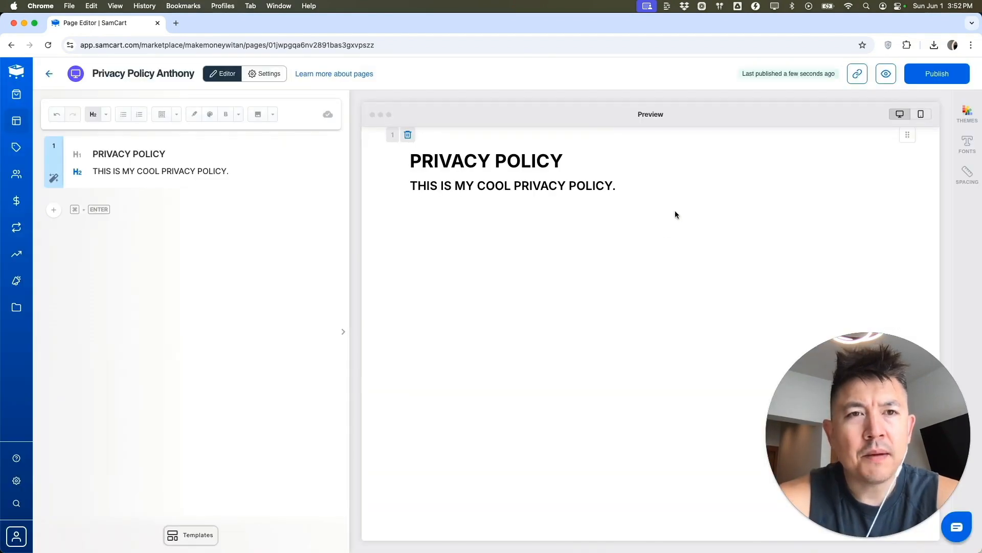
Open the Chinese Food landing page for editing and go to its footer section
mouse_move(675, 215)
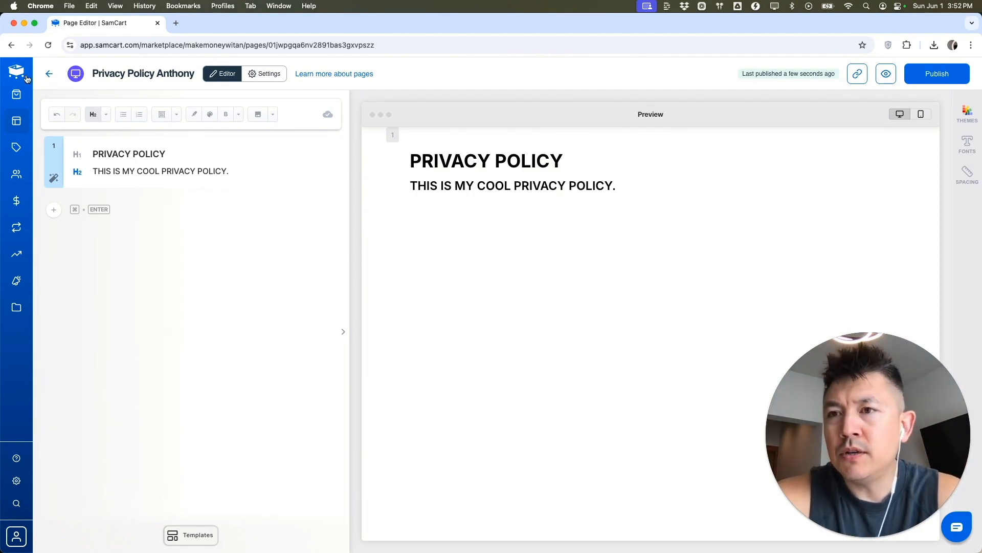
mouse_move(41, 121)
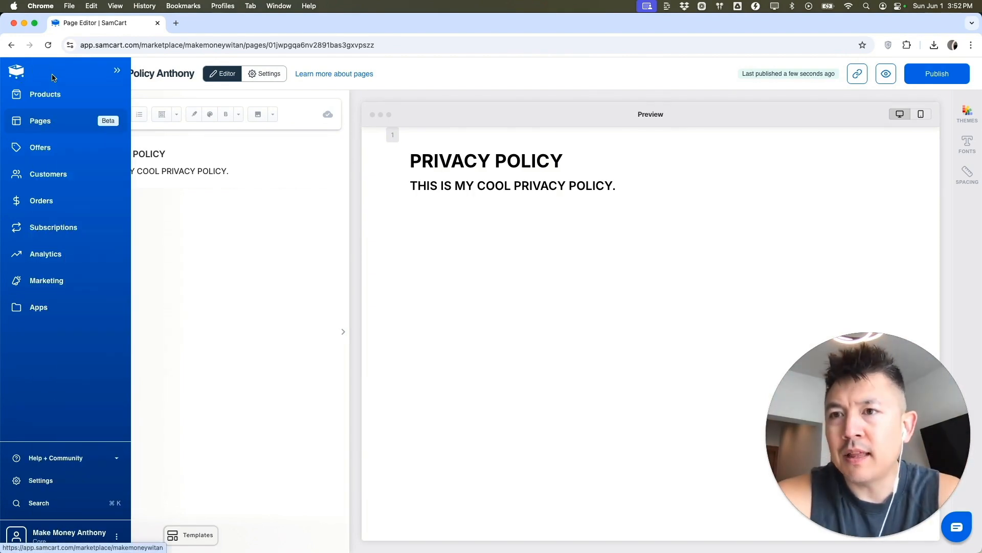
left_click(41, 122)
scroll(522, 287, "down", 3)
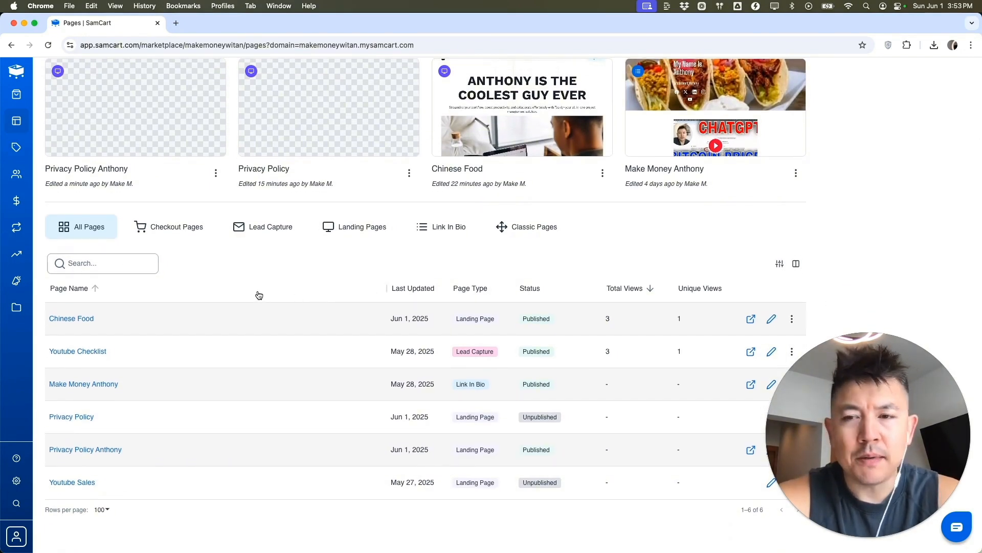
left_click(80, 320)
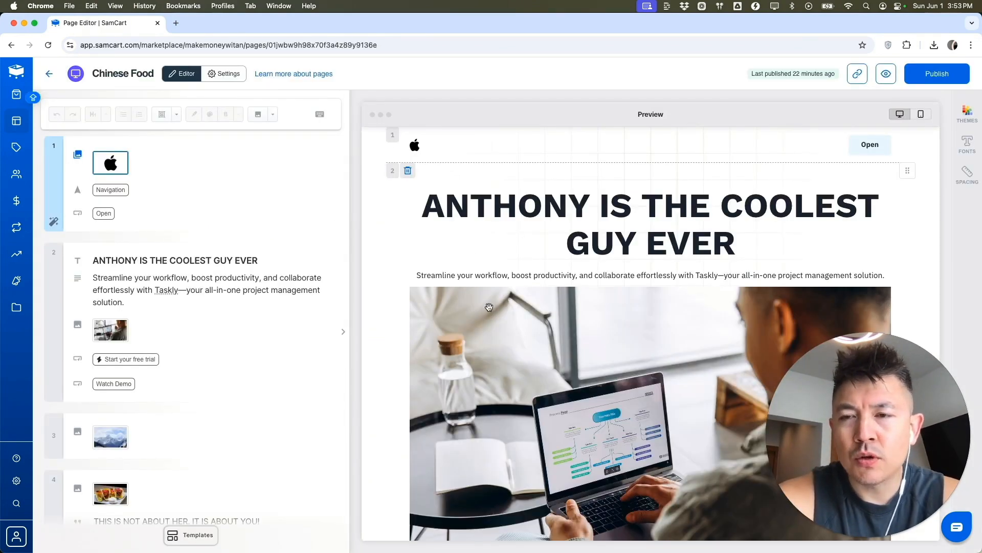
scroll(524, 288, "down", 20)
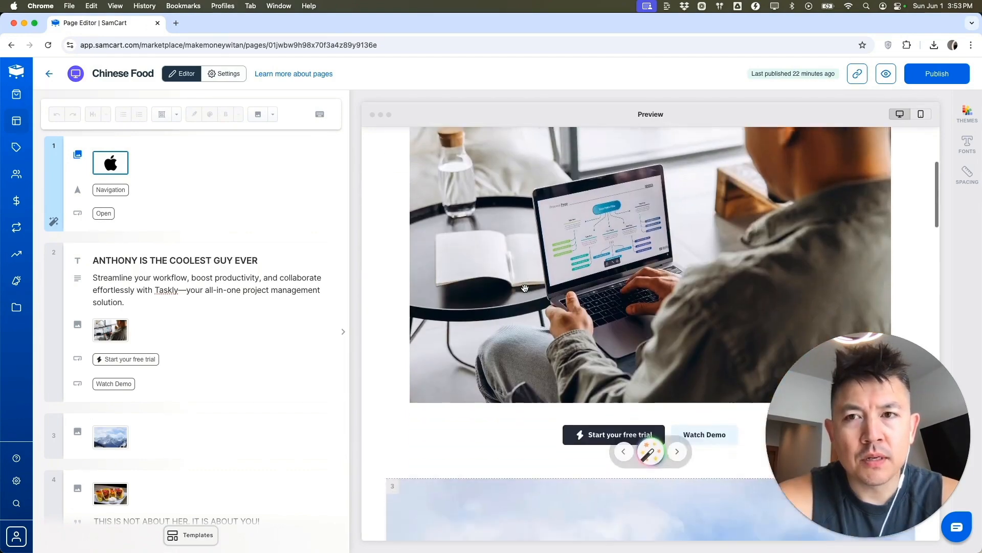
scroll(525, 287, "down", 3)
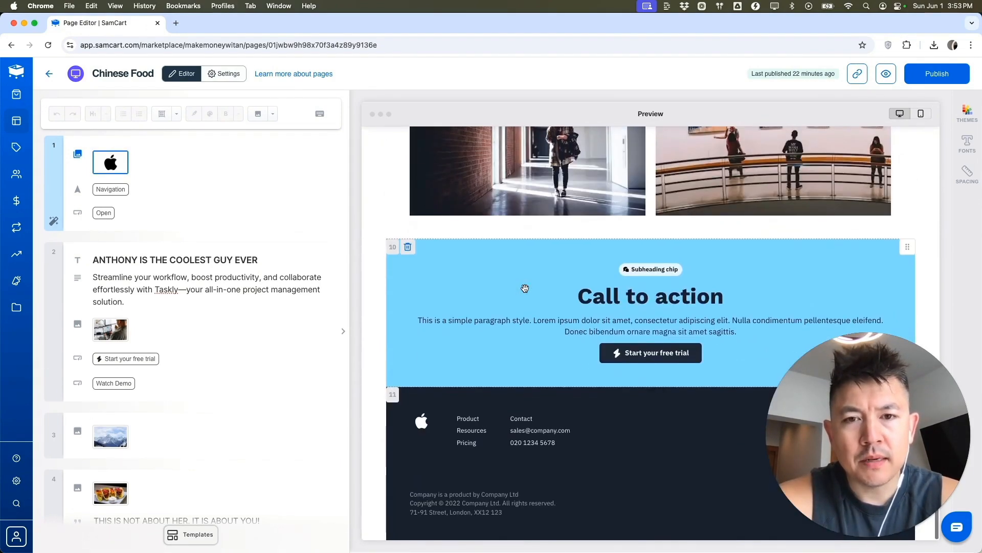
Replace the "Product" item in the footer's bullet list with "PRIVACY POLICY"
left_click(492, 442)
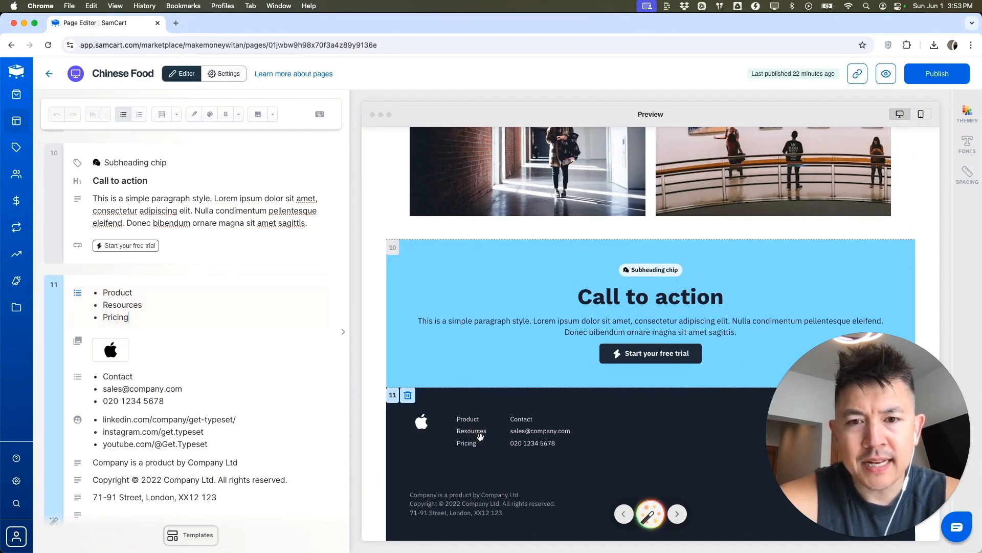
scroll(258, 405, "down", 2)
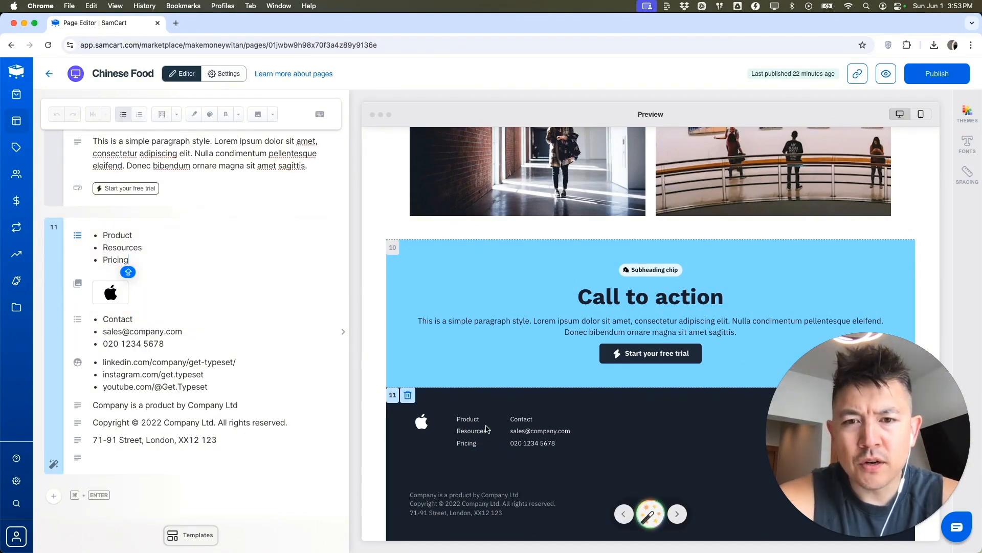
left_click(143, 235)
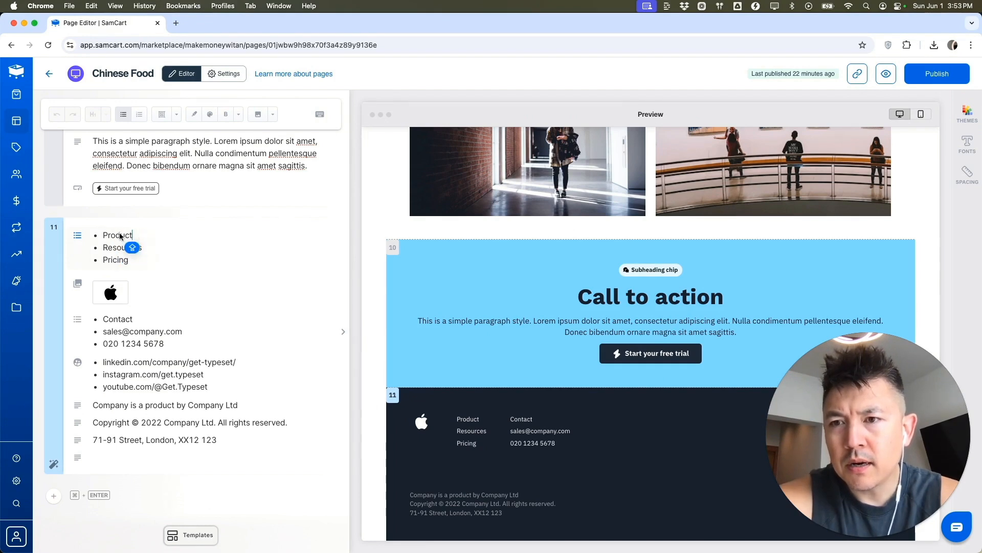
double_click(120, 236)
type("PRIVACY POLICY")
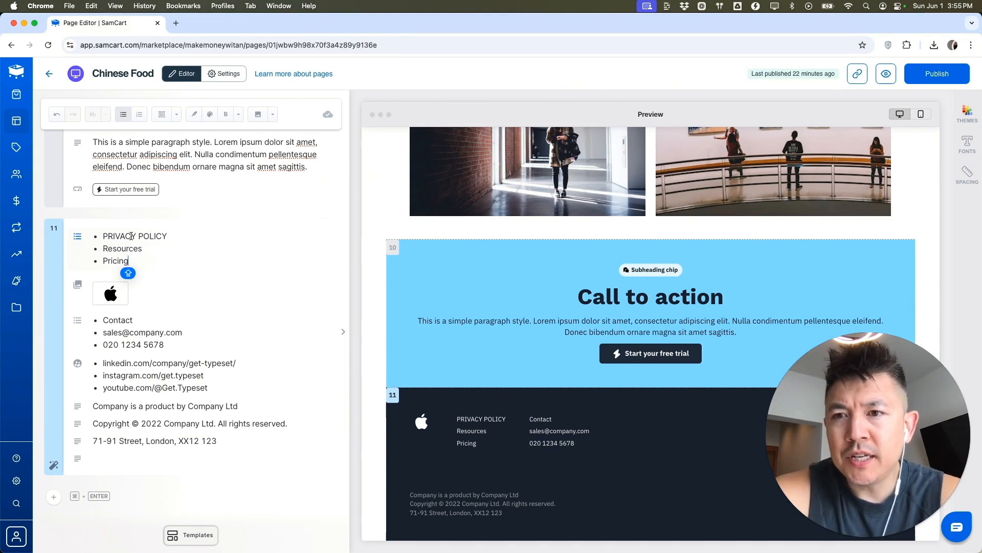
Select the footer's "PRIVACY POLICY" text and start adding a link to it
left_click(170, 236)
left_click_drag(170, 236, 100, 235)
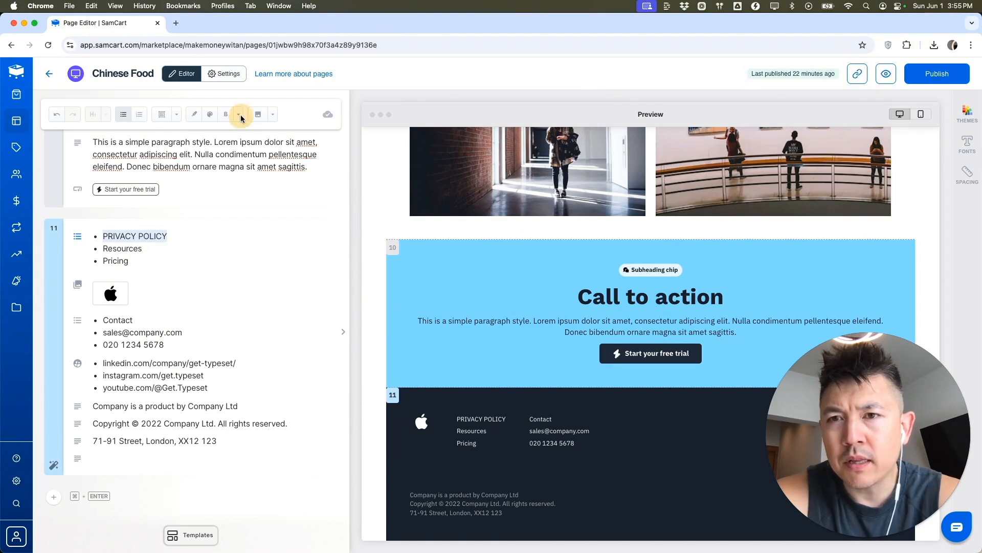
left_click(240, 115)
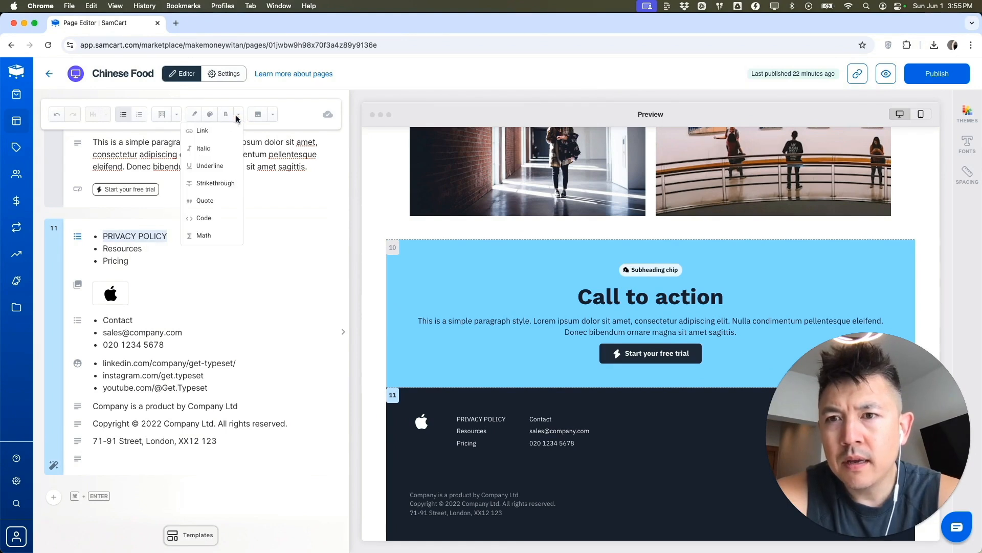
left_click(216, 139)
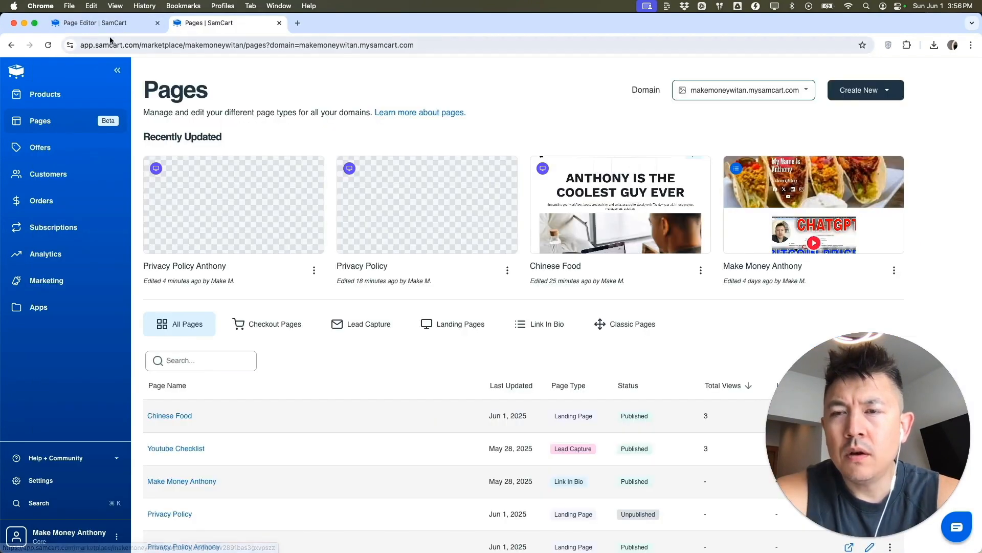
Open the published privacy policy page from the pages list in a second tab and copy its URL
scroll(407, 222, "down", 3)
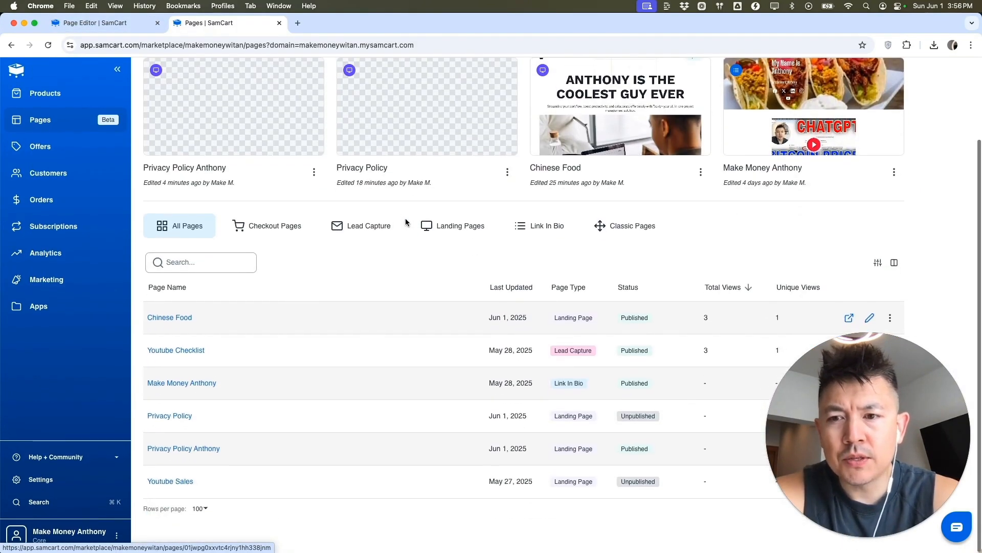
left_click(179, 418)
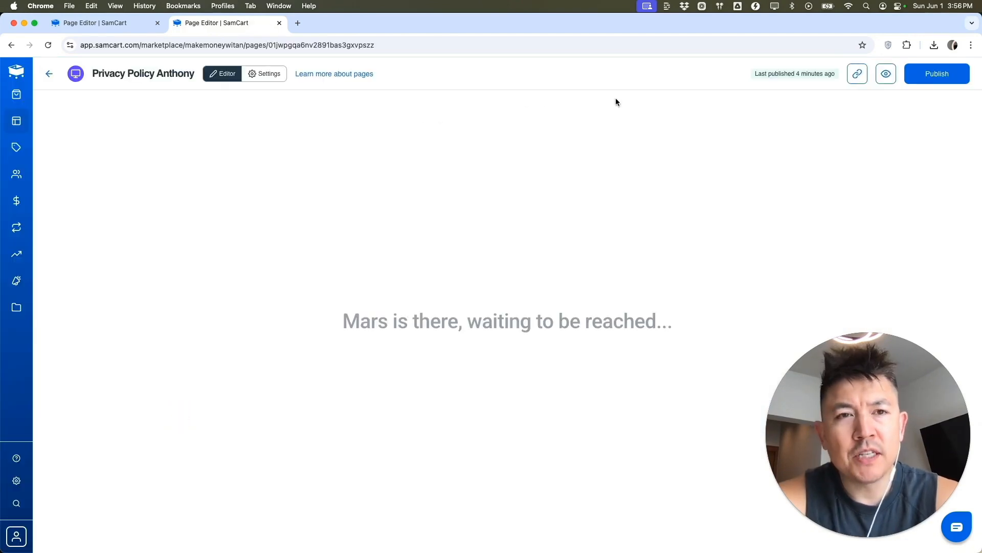
left_click(858, 75)
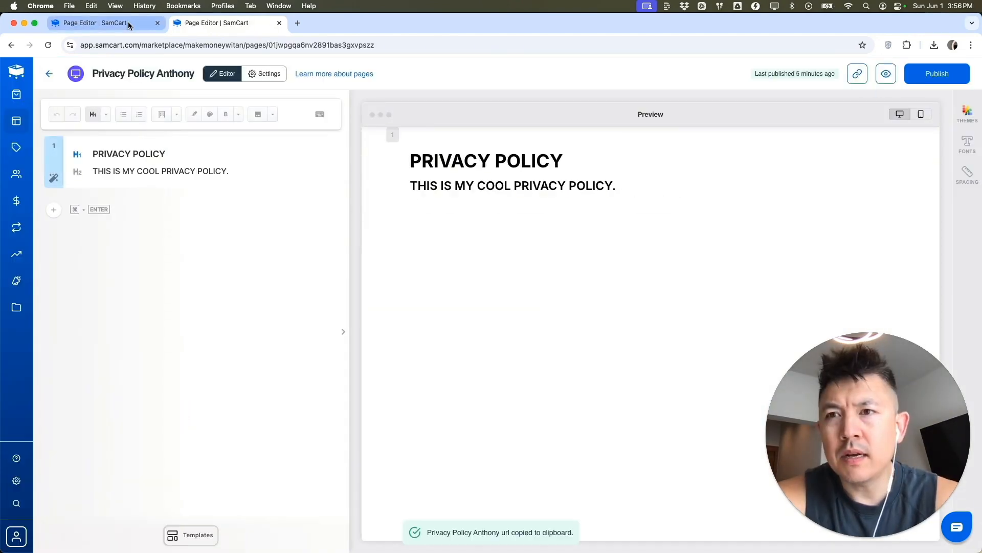
Back in the Chinese Food page, link the footer's "PRIVACY POLICY" text to the copied privacy policy page URL and publish the page
left_click(129, 24)
left_click(128, 187)
key("super+v")
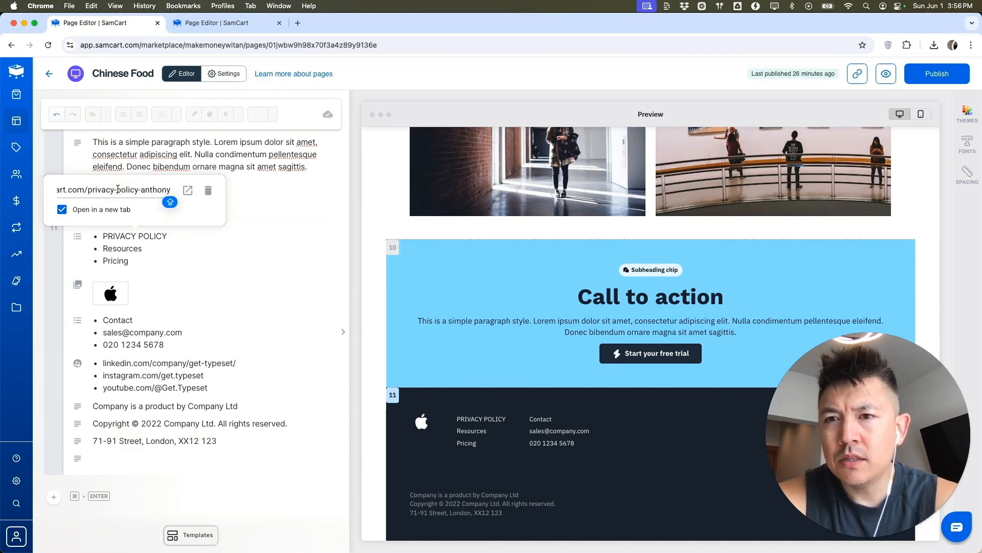
key("Return")
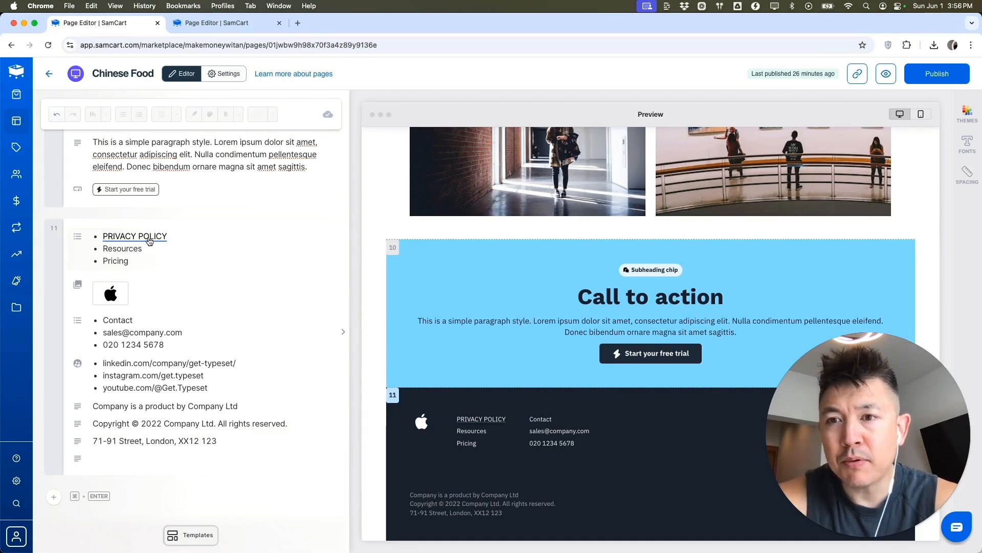
left_click(926, 77)
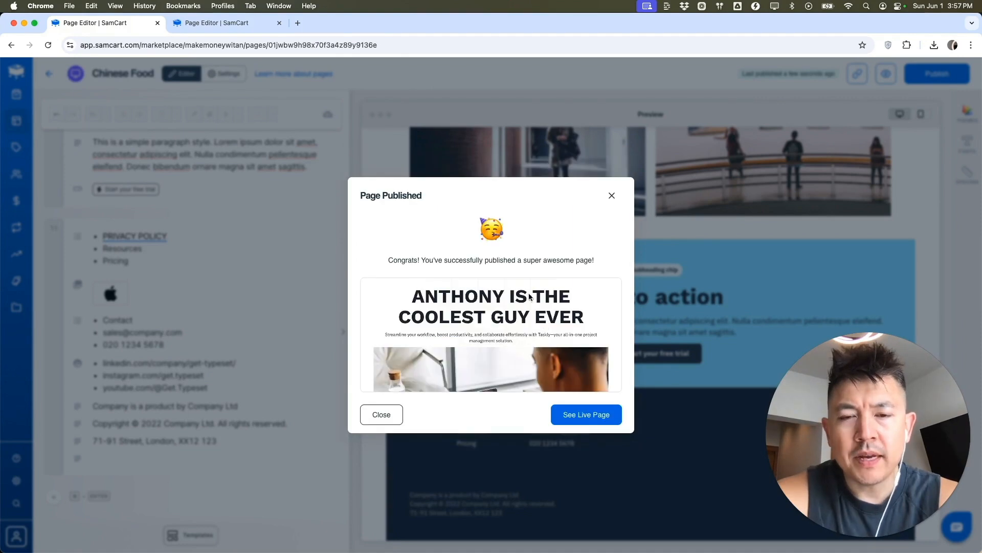
left_click(612, 195)
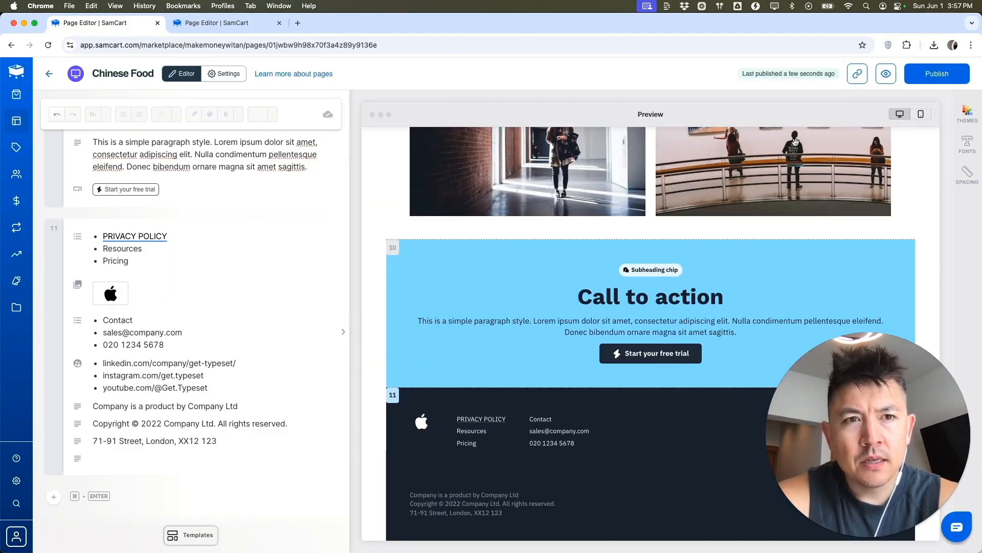
Preview the Chinese Food page and test the footer's "PRIVACY POLICY" link by opening it
left_click(885, 75)
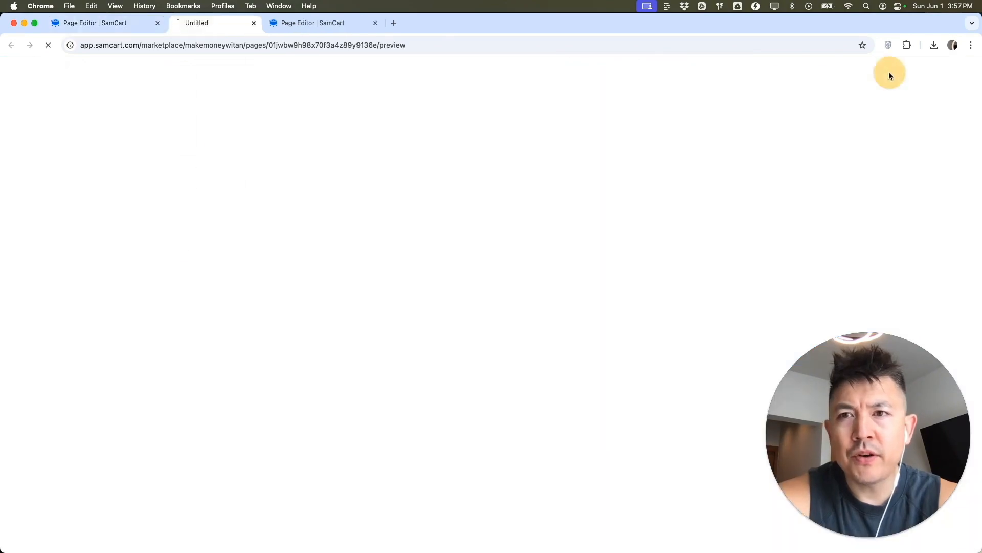
scroll(450, 247, "down", 5)
scroll(449, 244, "down", 15)
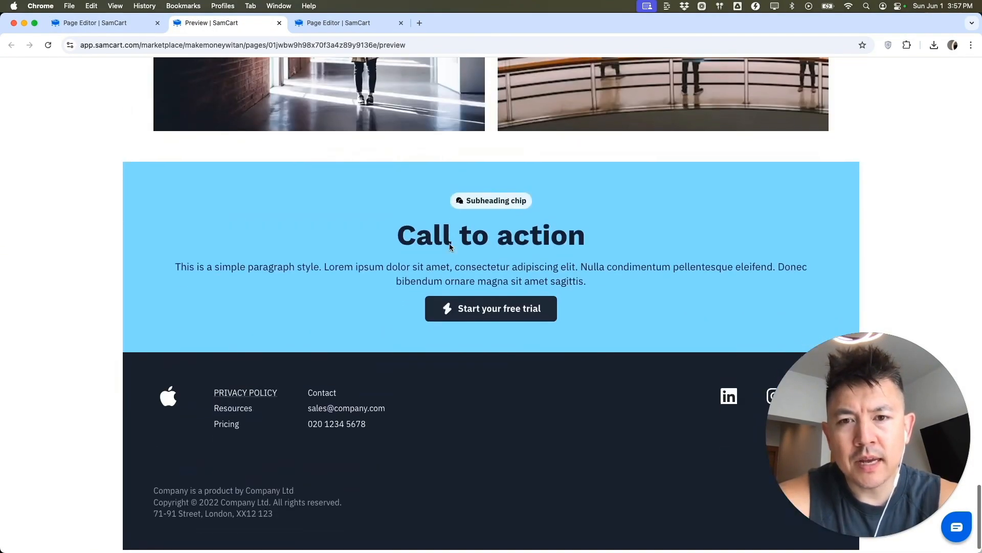
scroll(449, 244, "up", 8)
scroll(449, 247, "down", 10)
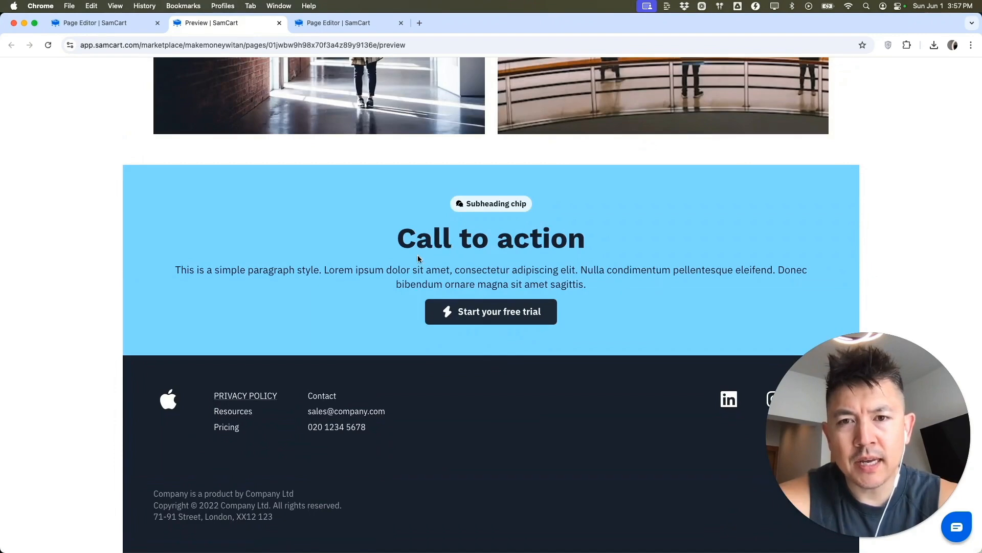
scroll(385, 265, "up", 11)
scroll(385, 265, "down", 10)
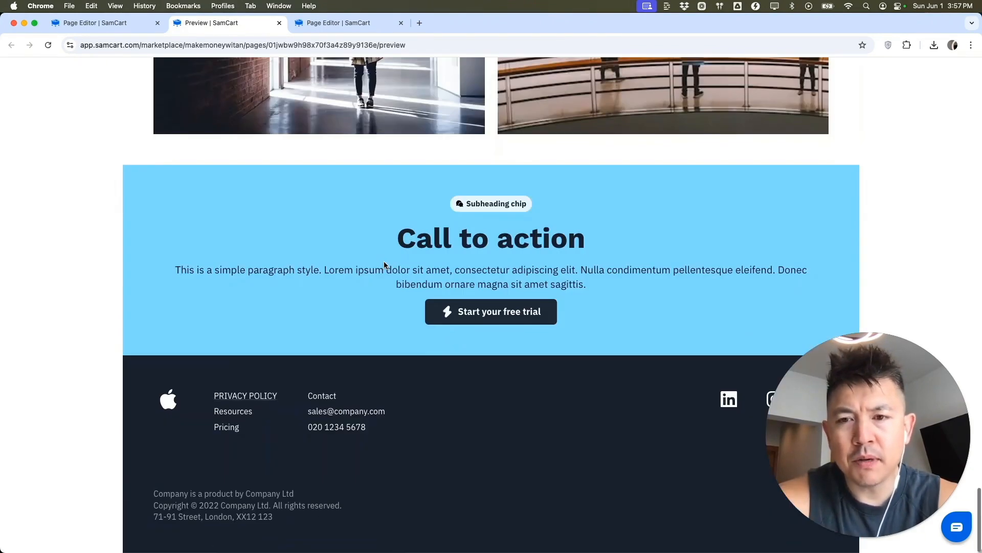
left_click(249, 396)
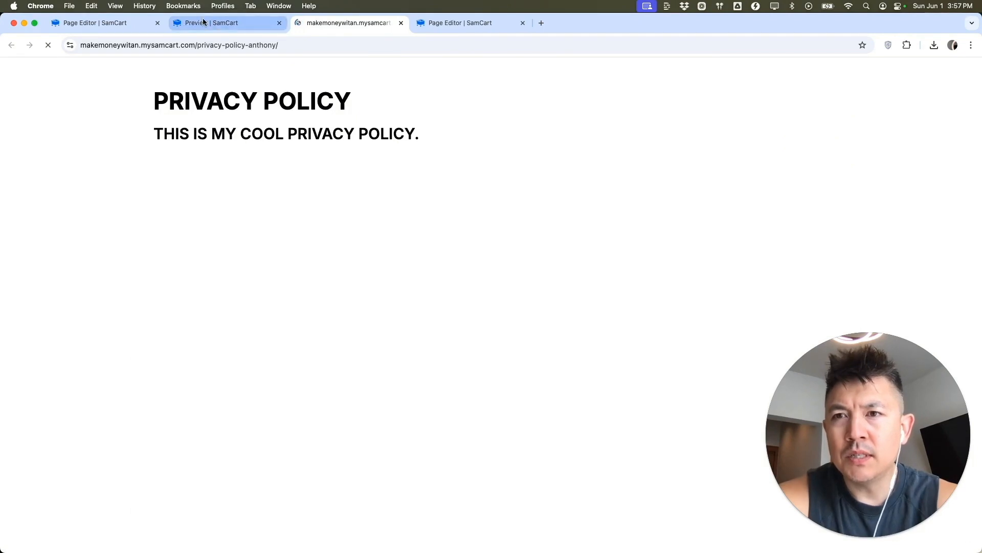